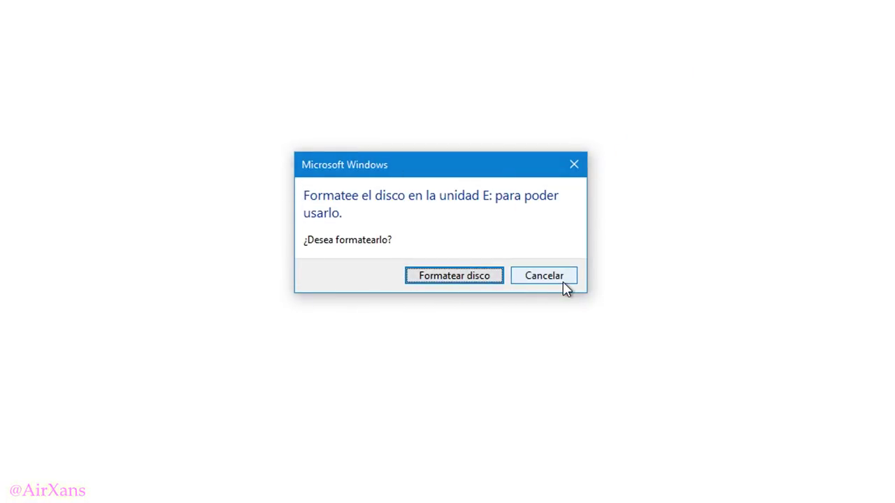
Step: Decline formatting drive E: and try to open the USB drive from Este equipo
left_click(563, 285)
left_click(606, 289)
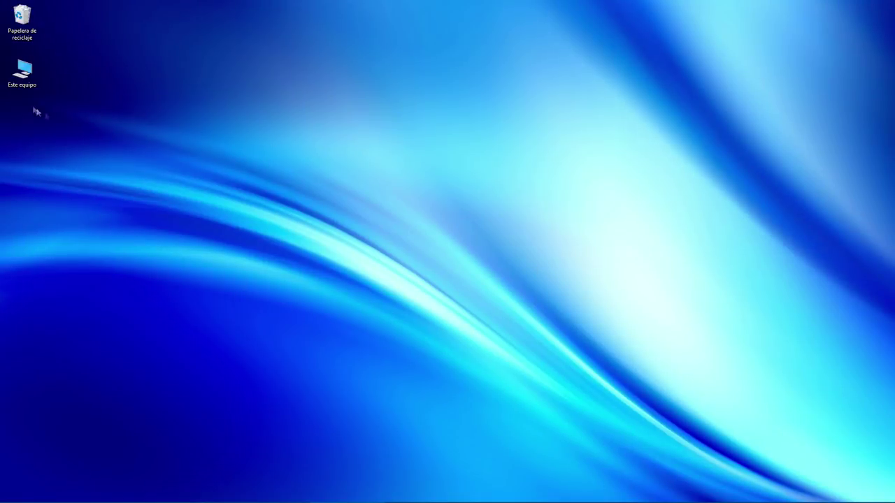
double_click(28, 73)
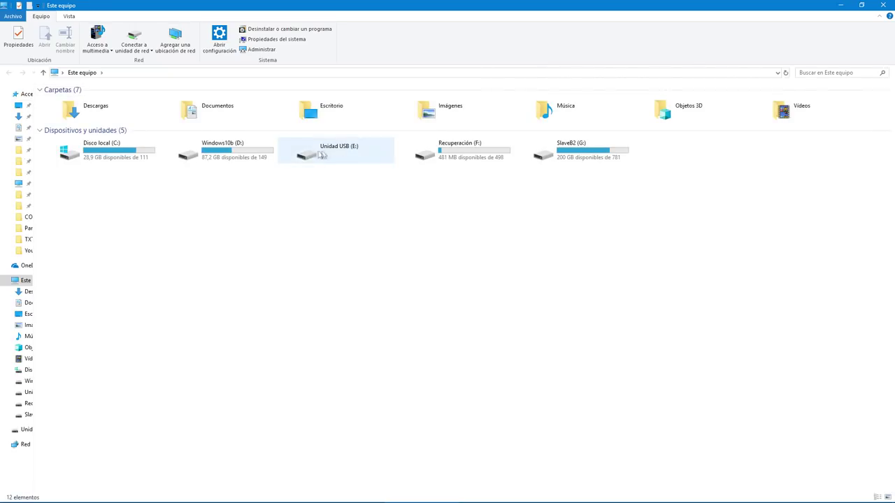
double_click(348, 155)
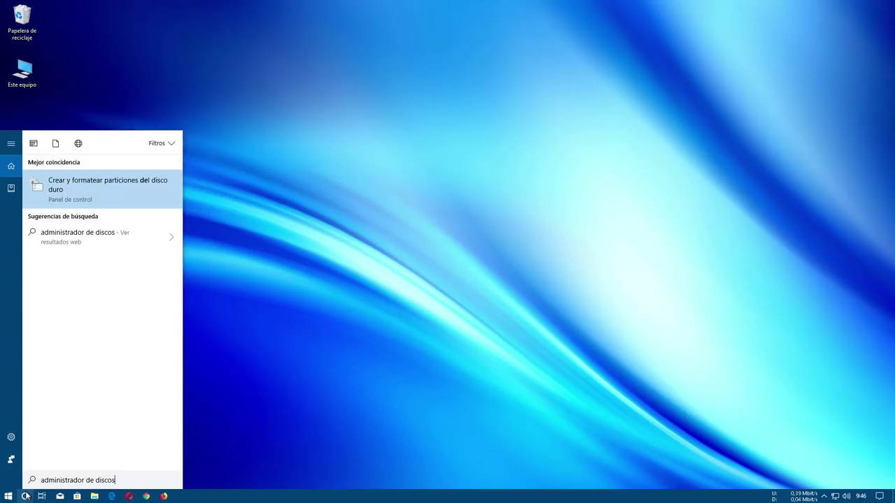
Step: Open Disk Management in a maximized window and examine the entry for volume E:
left_click(130, 203)
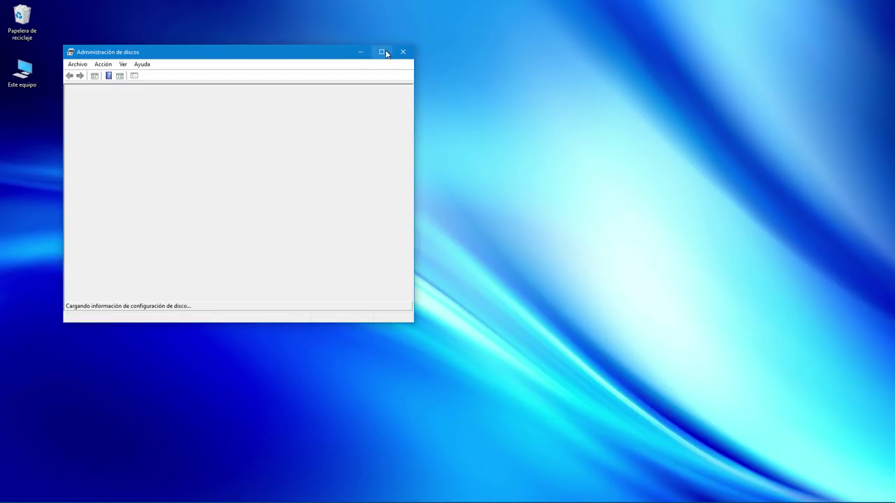
left_click(383, 52)
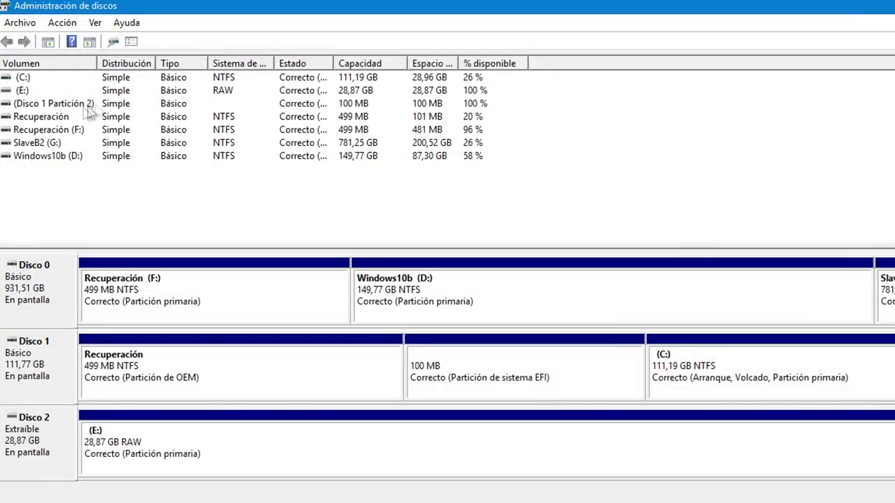
left_click(28, 94)
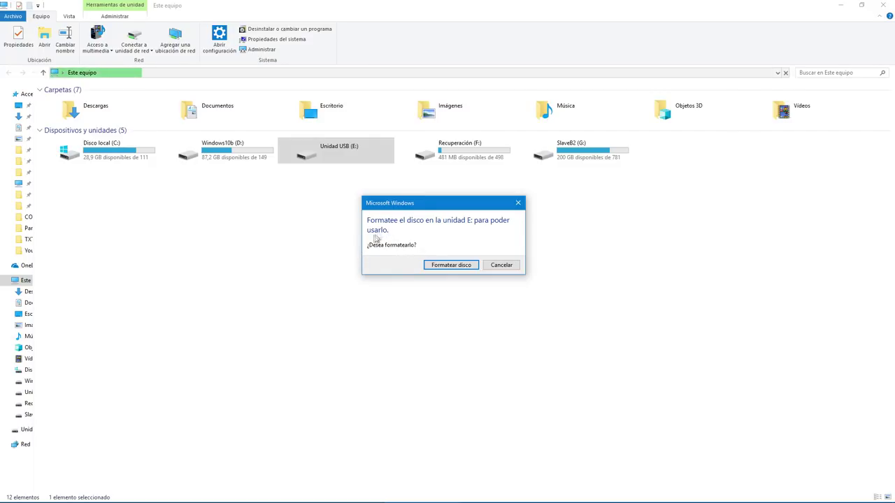
Step: Try again to open USB drive E: in Este equipo, declining each offer to format the disk
left_click(493, 266)
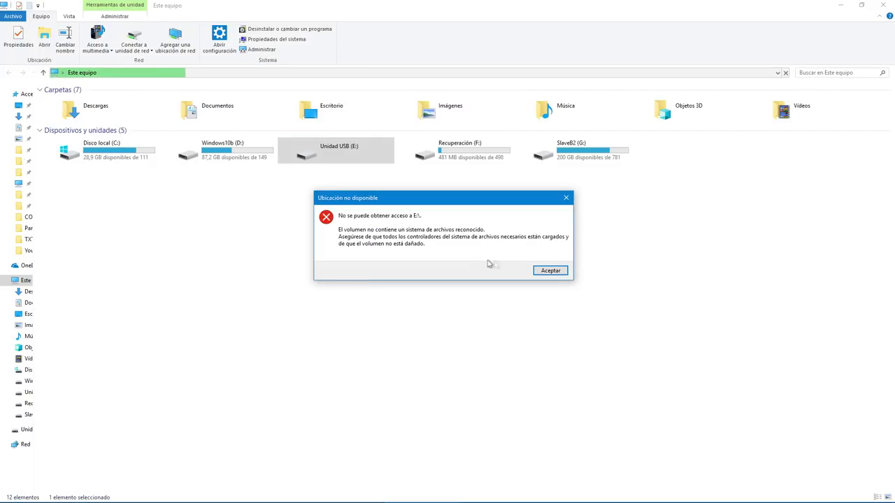
left_click(547, 271)
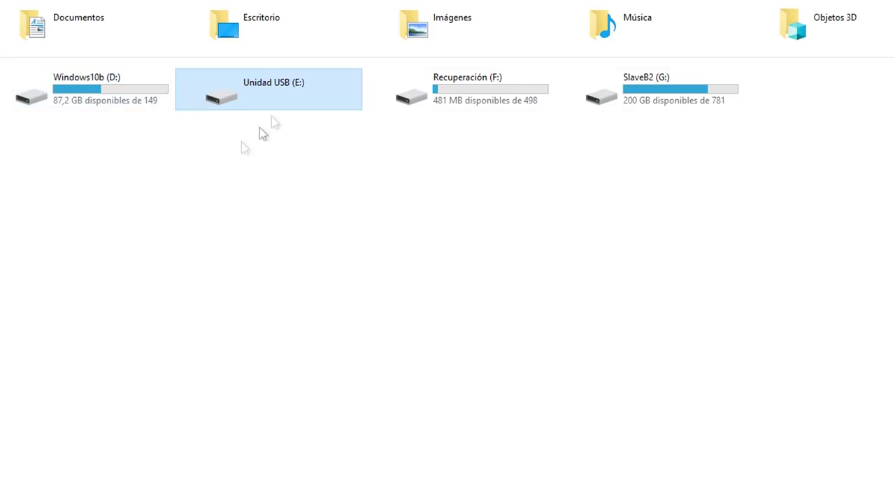
double_click(349, 158)
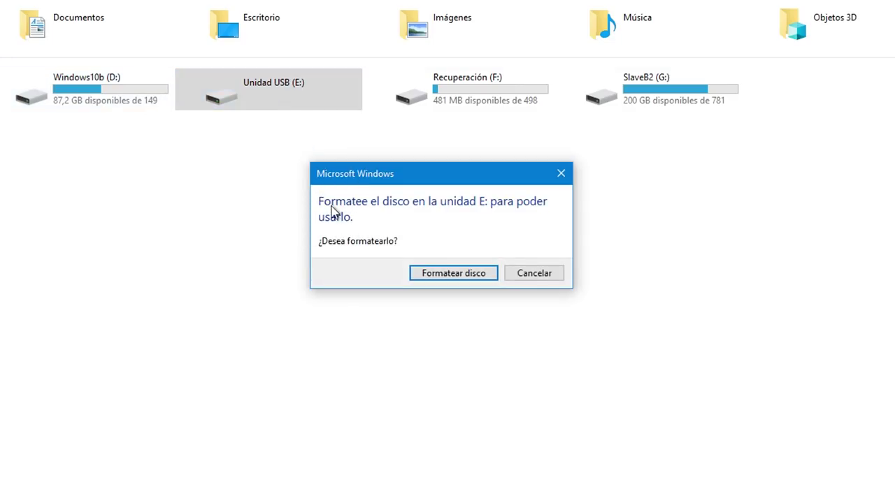
left_click(527, 275)
left_click(602, 283)
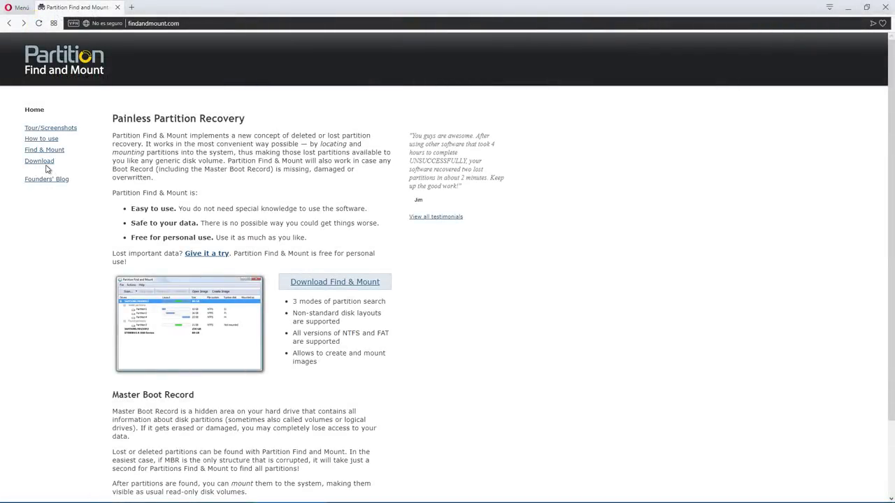
Step: Open the Find and Mount download page and install the program from fnmsetup.exe with default folders and a desktop icon
left_click(44, 164)
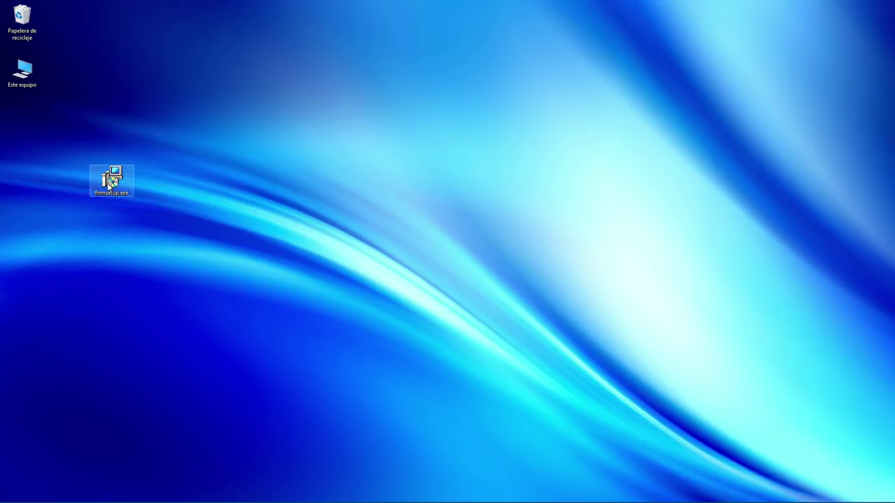
double_click(107, 183)
left_click(398, 316)
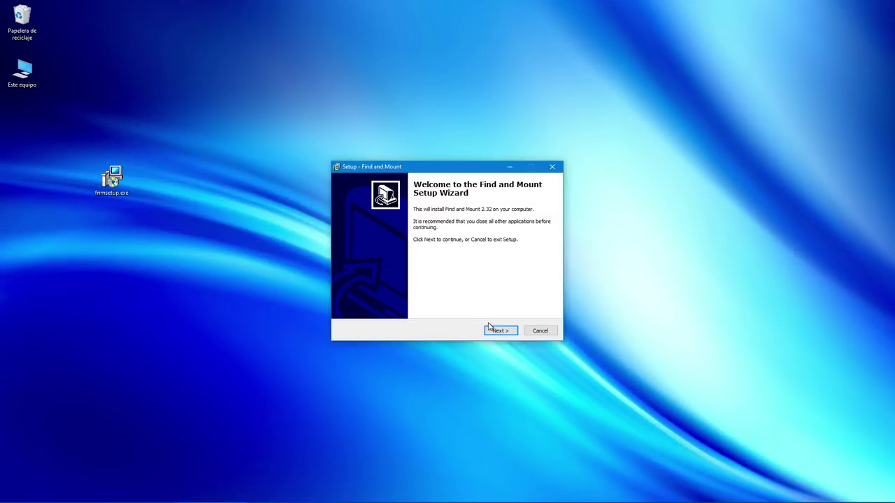
left_click(496, 333)
left_click(496, 332)
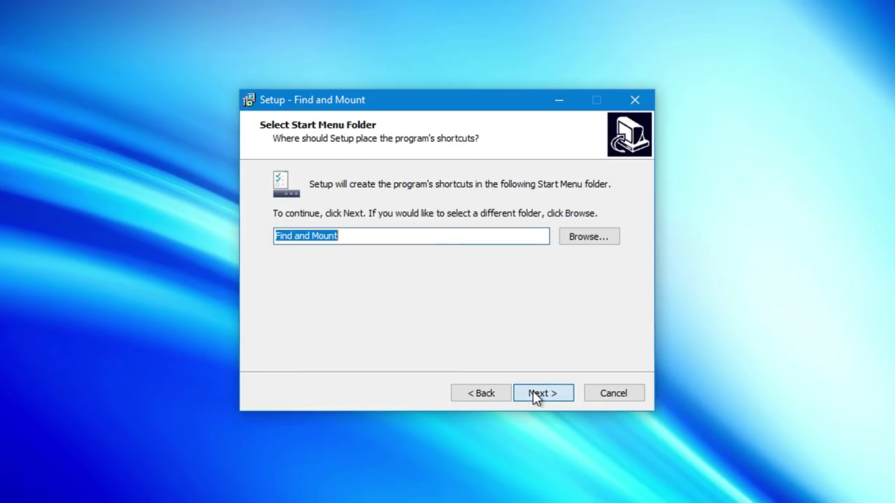
left_click(496, 333)
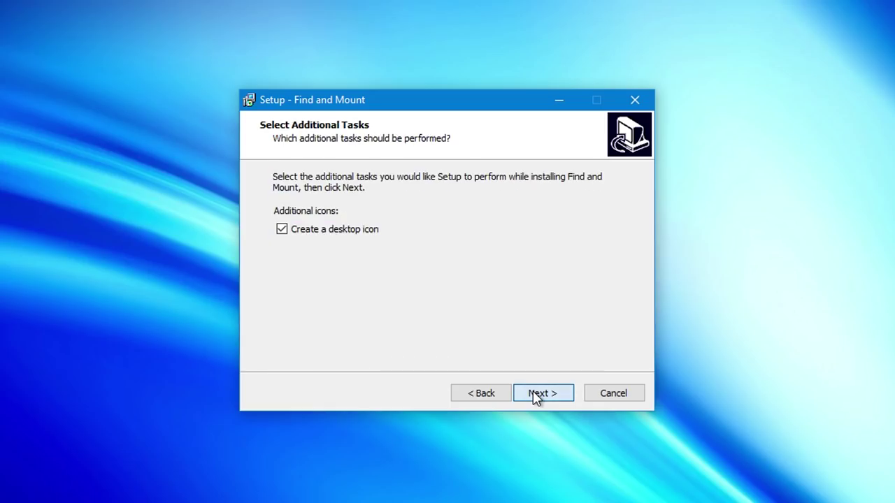
left_click(536, 396)
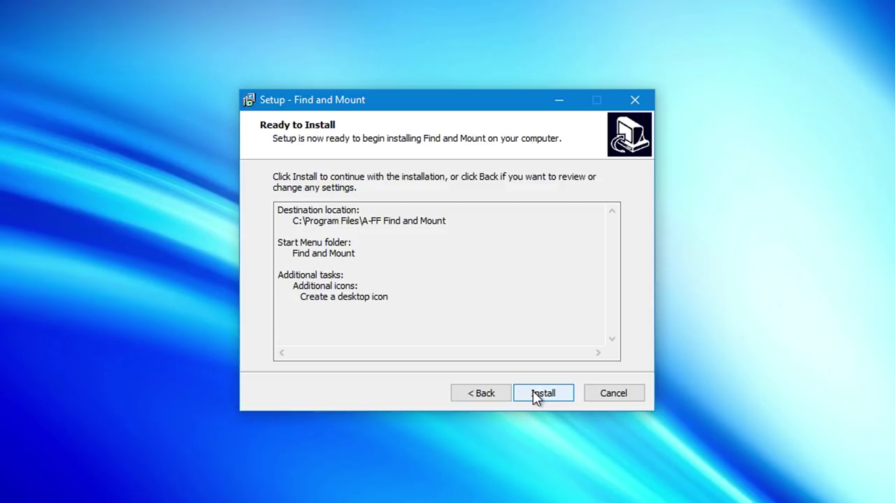
left_click(536, 394)
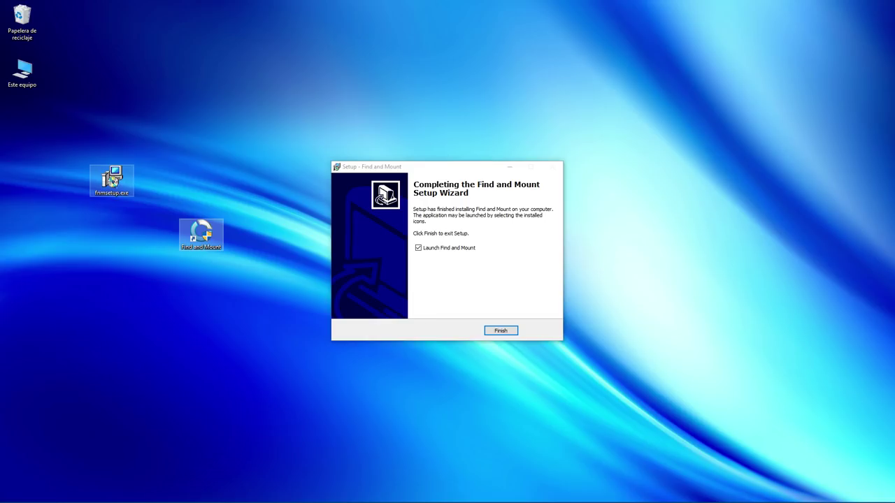
Step: Rearrange the fnmsetup.exe and Find and Mount desktop icons, and finish the setup with Launch Find and Mount enabled
left_click_drag(112, 180, 23, 131)
left_click_drag(203, 246, 154, 198)
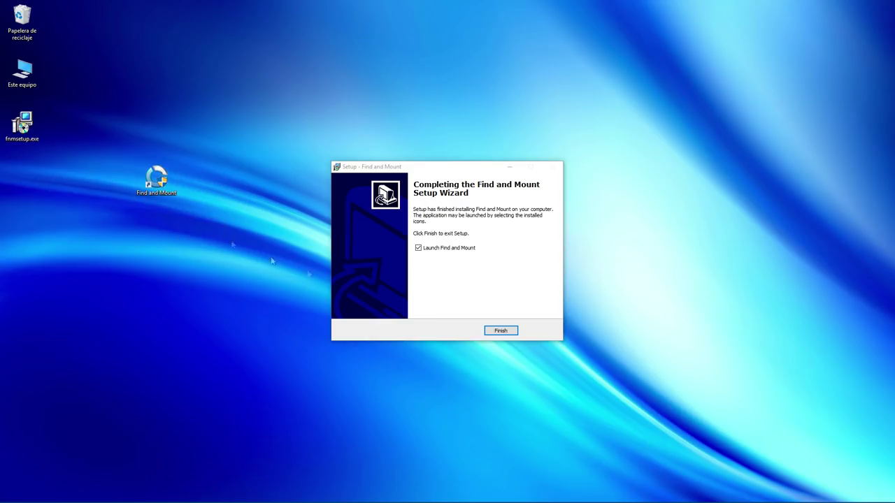
left_click(501, 332)
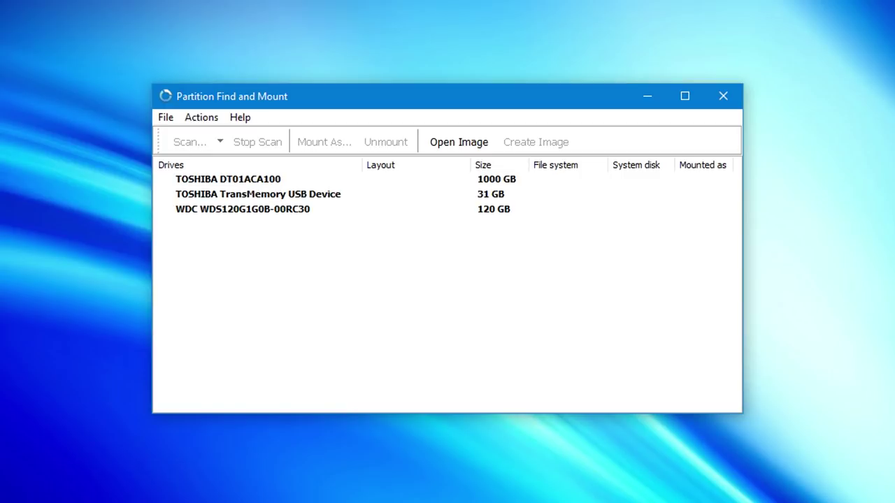
Step: Scan the TOSHIBA TransMemory USB Device for partitions using the Intellectual Scan method
left_click(252, 198)
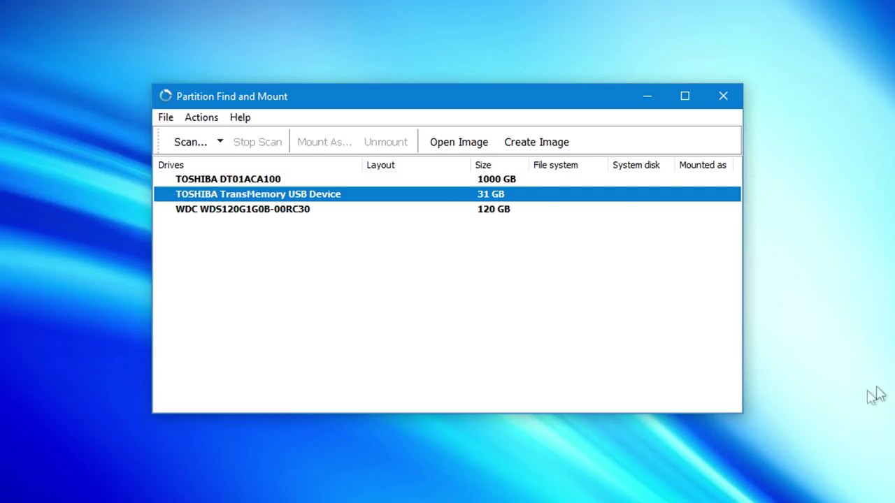
right_click(248, 194)
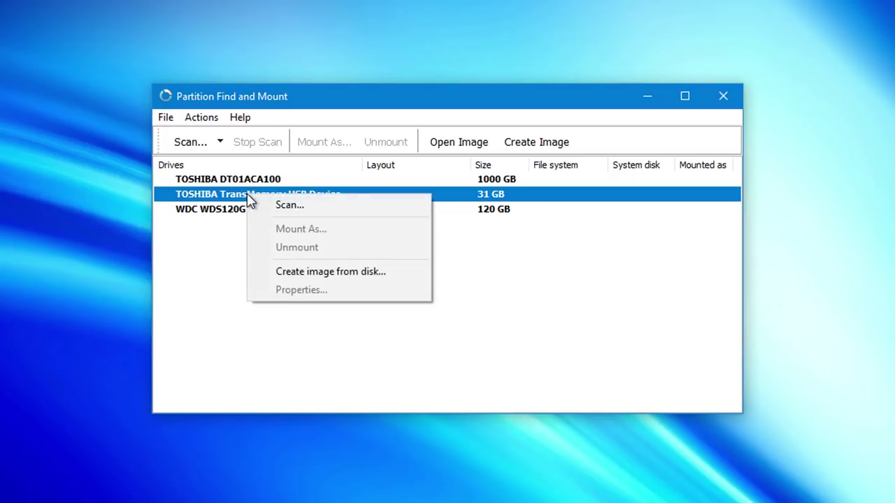
left_click(308, 210)
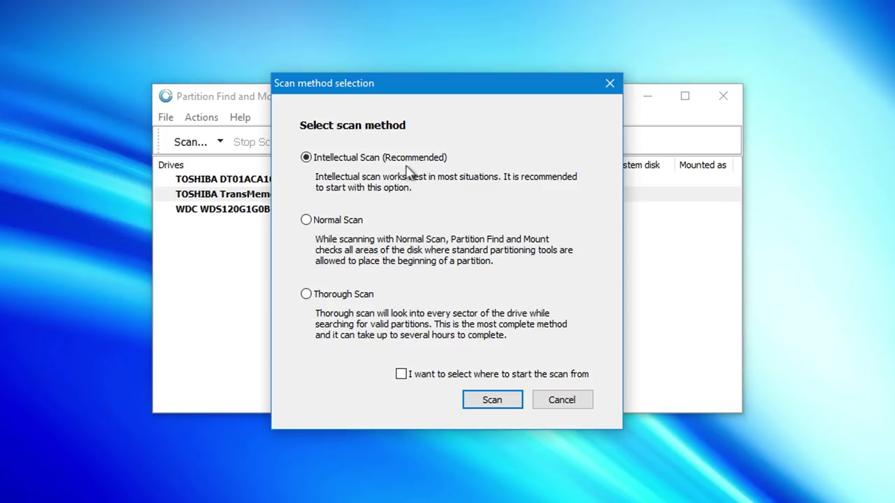
left_click(477, 400)
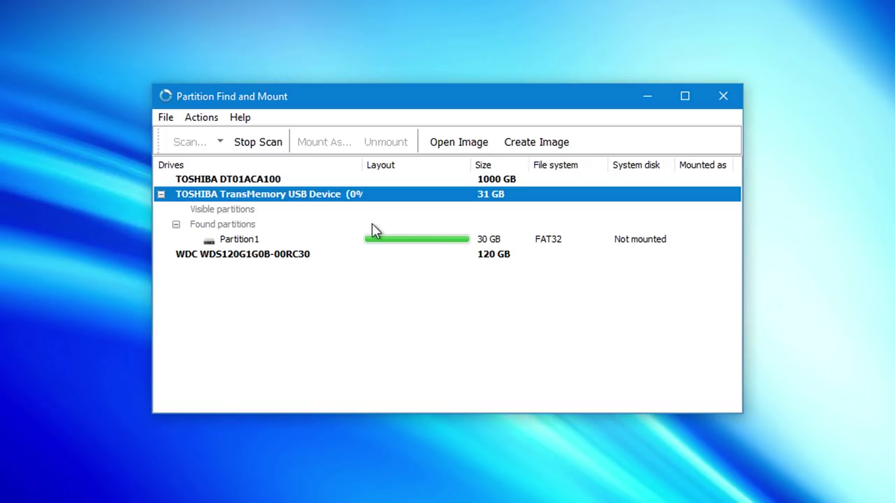
Step: Mount the found Partition1 as drive H: with the volume set to open in Windows Explorer
left_click(239, 242)
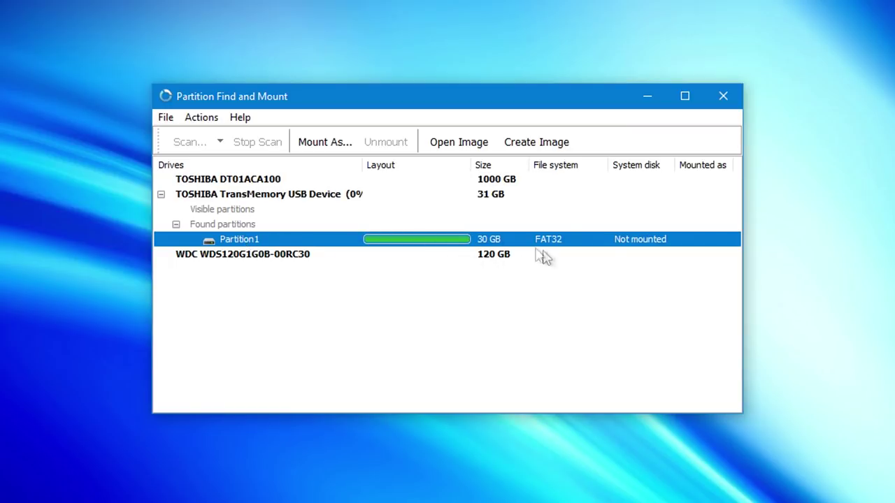
right_click(310, 246)
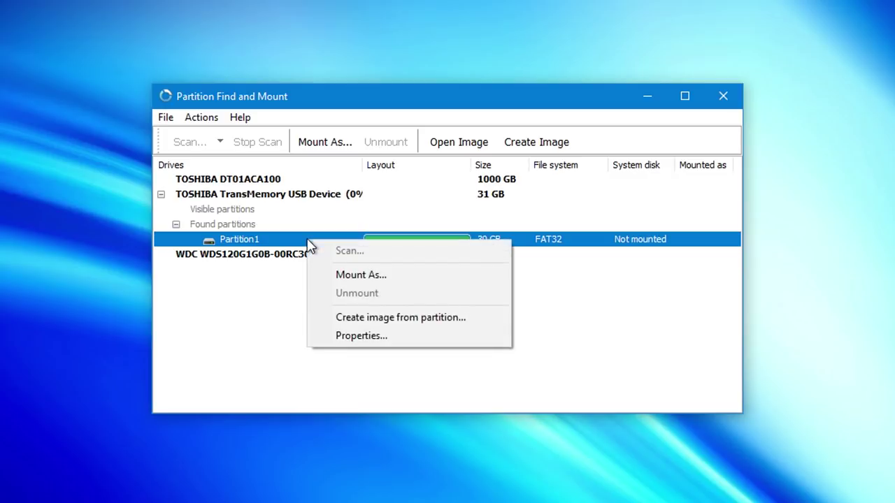
left_click(401, 280)
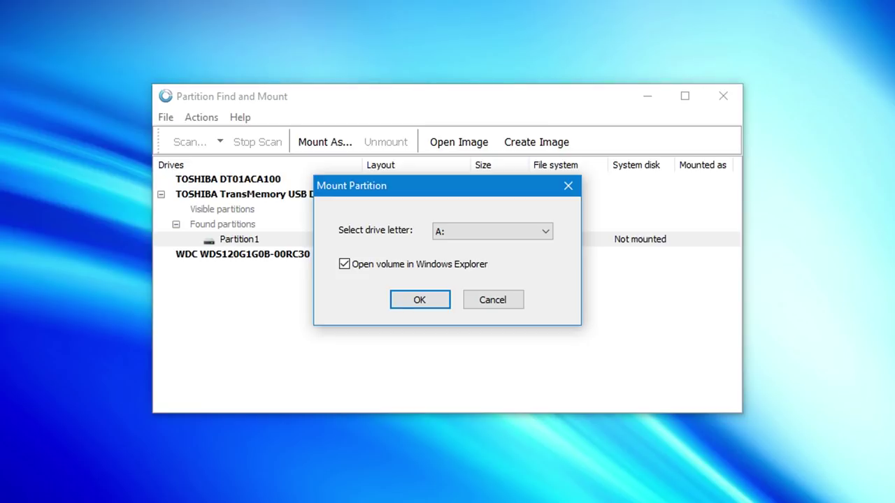
left_click(511, 237)
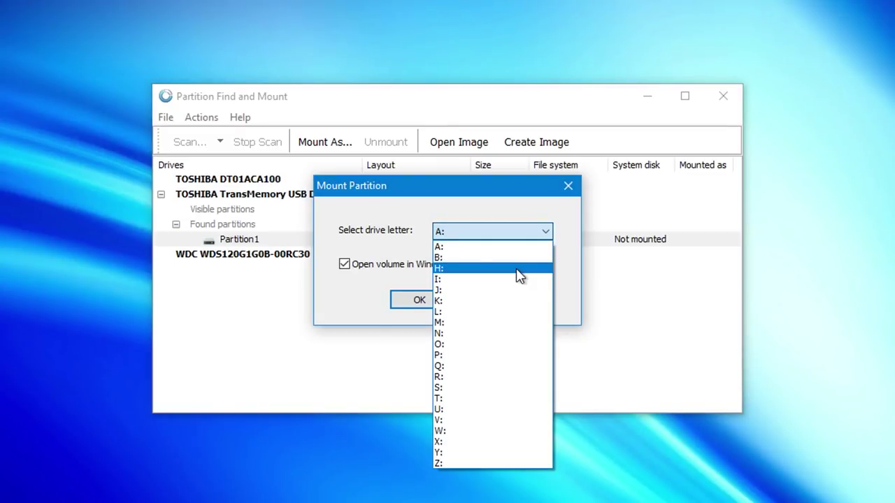
left_click(519, 270)
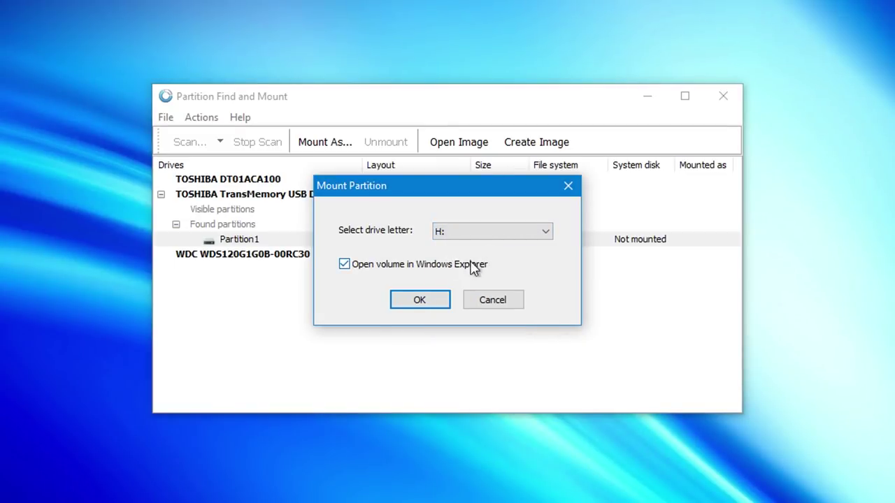
left_click(433, 302)
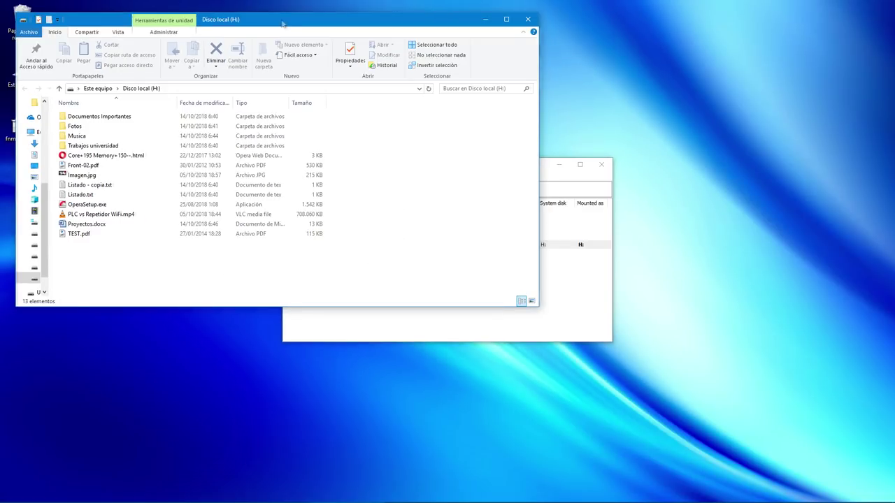
Step: Move the recovered files window aside and open Disco local (H:) from Este equipo in a maximized window to view its contents
left_click_drag(350, 25, 391, 27)
double_click(16, 75)
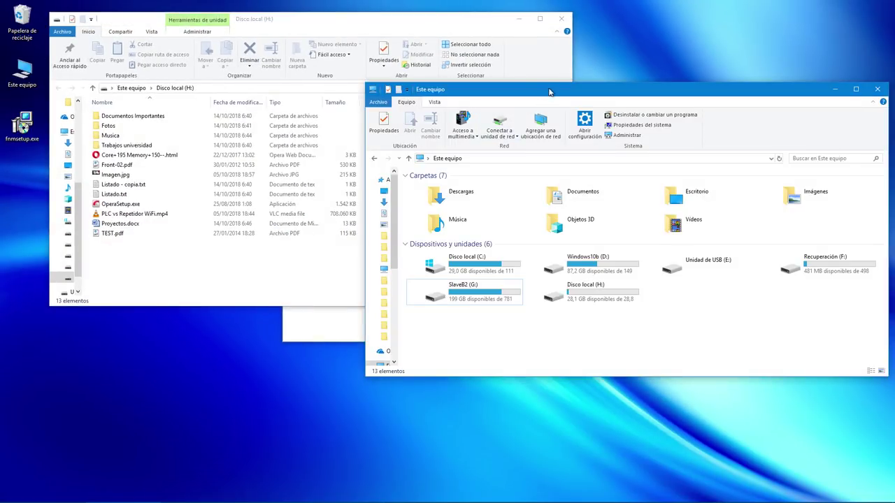
double_click(549, 91)
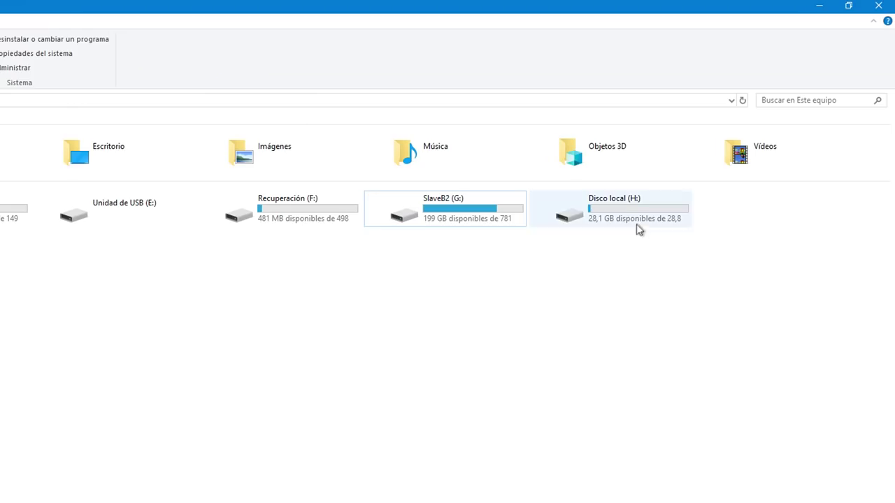
left_click(639, 227)
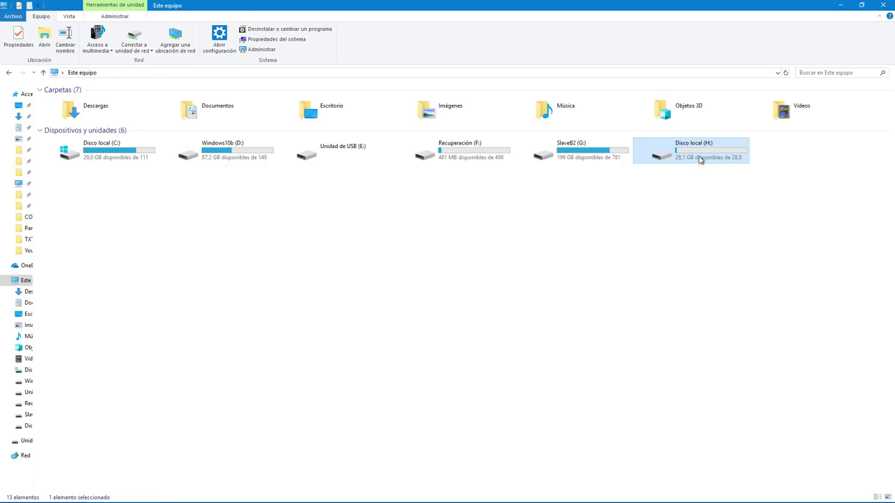
double_click(703, 155)
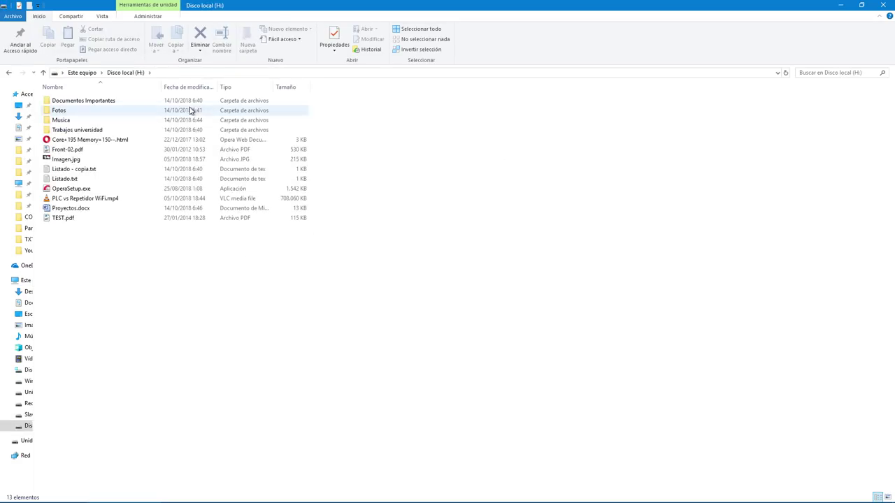
Step: Return to Este equipo and try to open the original USB drive E:, declining to format it
left_click(82, 72)
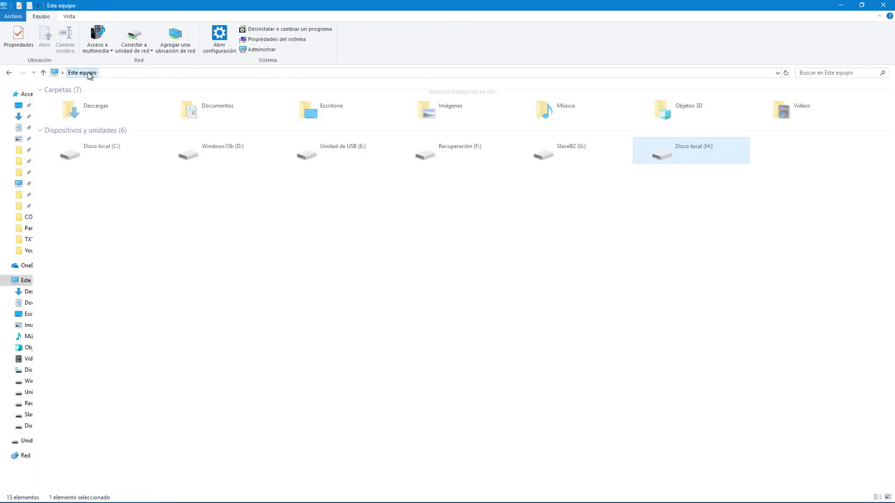
double_click(336, 155)
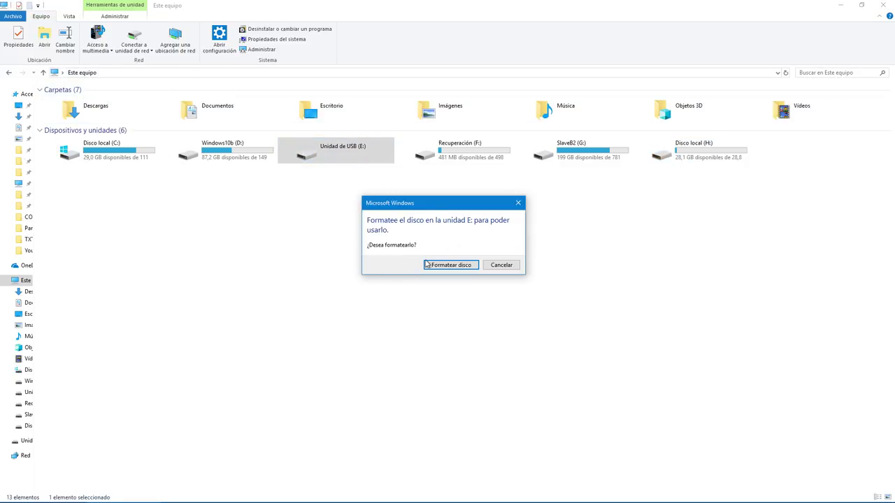
left_click(503, 266)
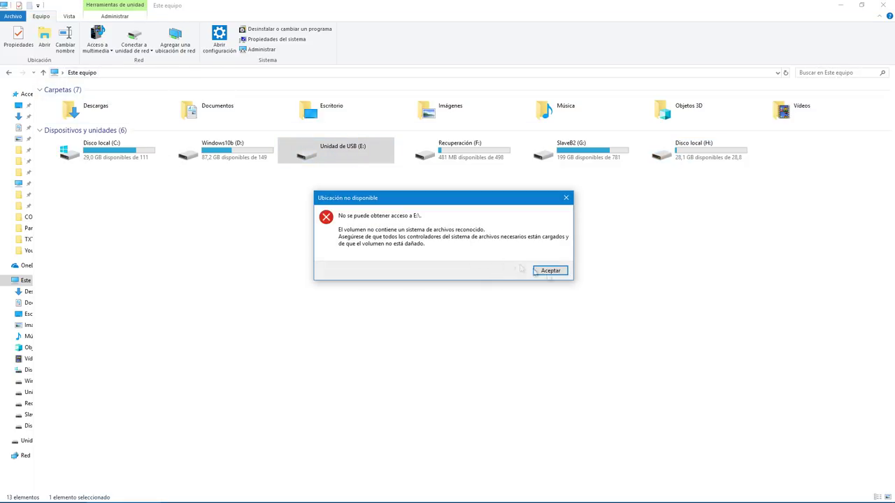
Step: Dismiss the E: access error, open Disco local (H:) and check the file operations offered for Proyectos.docx and the Trabajos universidad folder
left_click(562, 271)
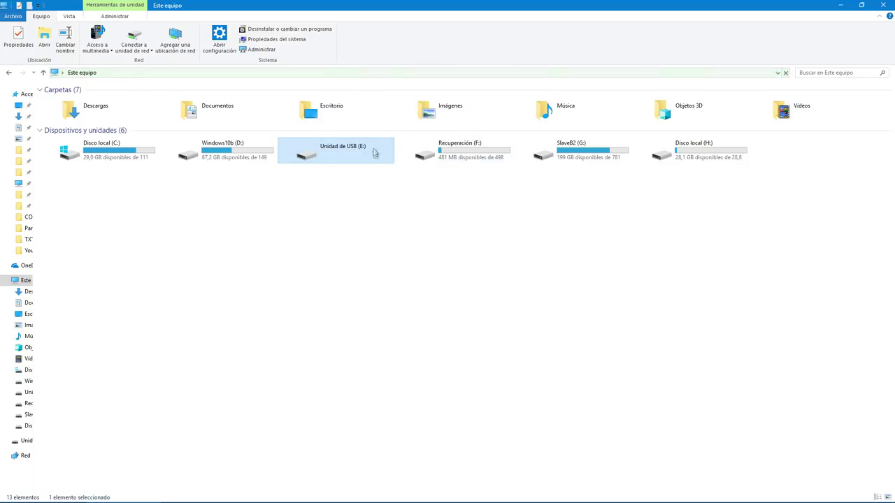
double_click(706, 156)
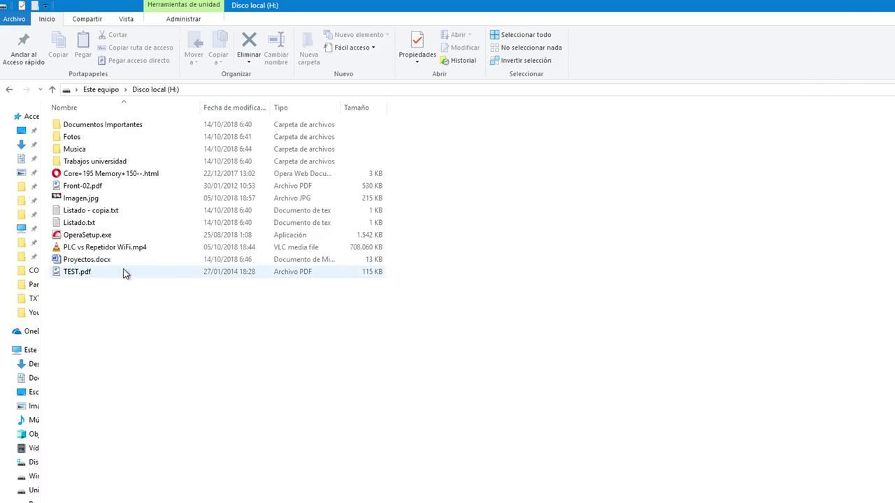
right_click(104, 260)
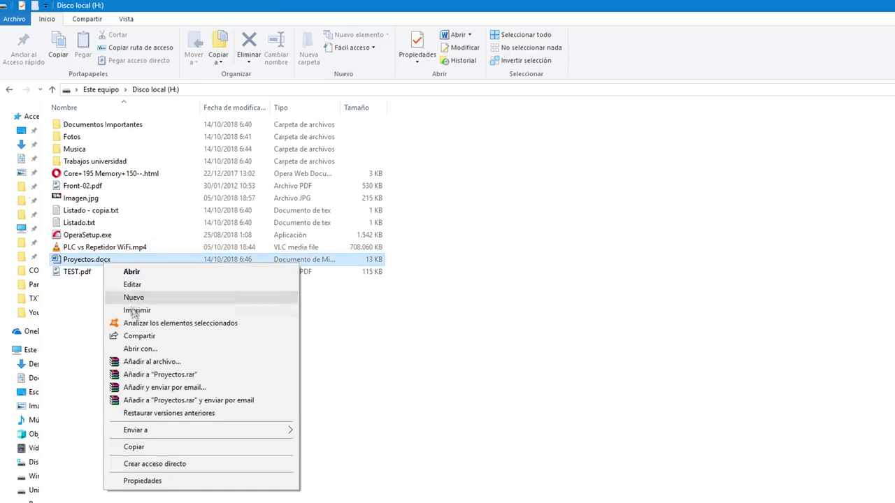
left_click(419, 417)
right_click(82, 162)
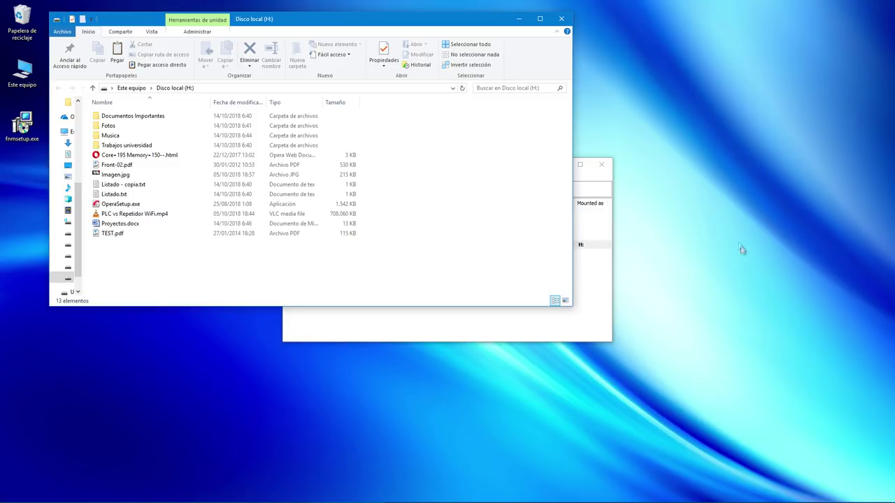
Step: Create a new folder on the desktop with its default name and open it beside the Disco local (H:) window
right_click(704, 240)
mouse_move(731, 316)
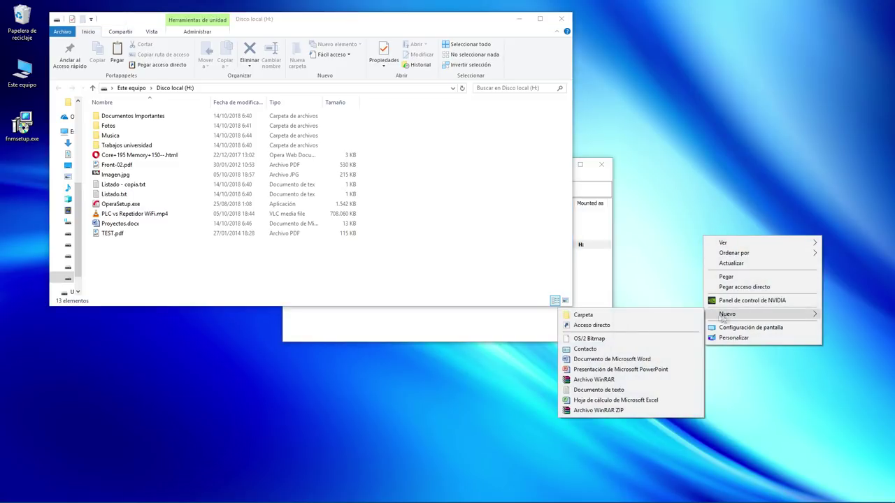
left_click(648, 318)
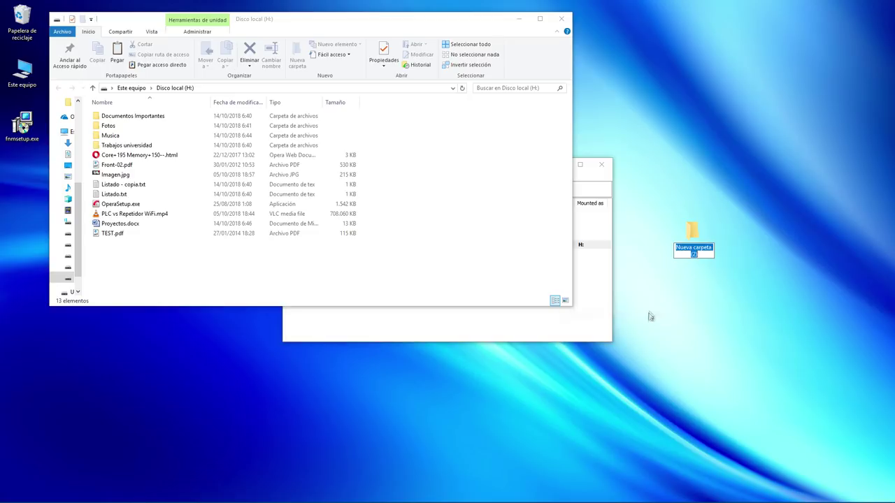
double_click(694, 238)
left_click_drag(492, 90, 711, 128)
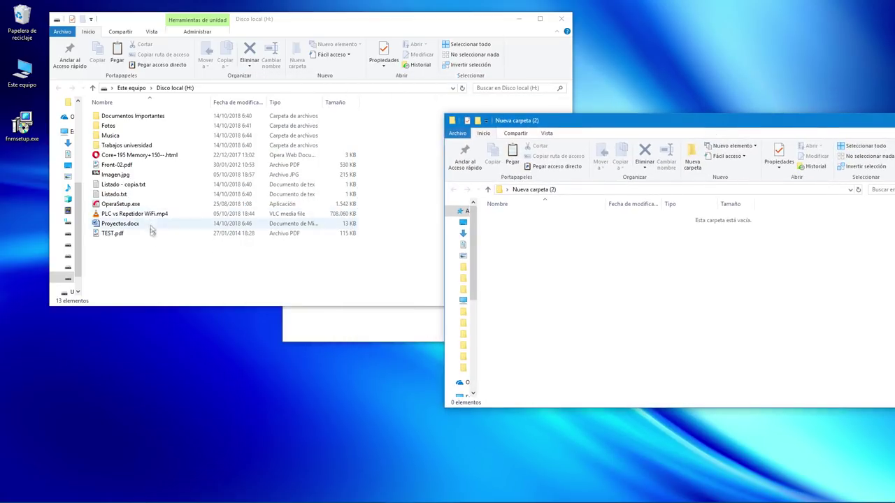
Step: Copy all files and folders from Disco local (H:) into the new desktop folder
left_click_drag(419, 112, 116, 261)
right_click(115, 237)
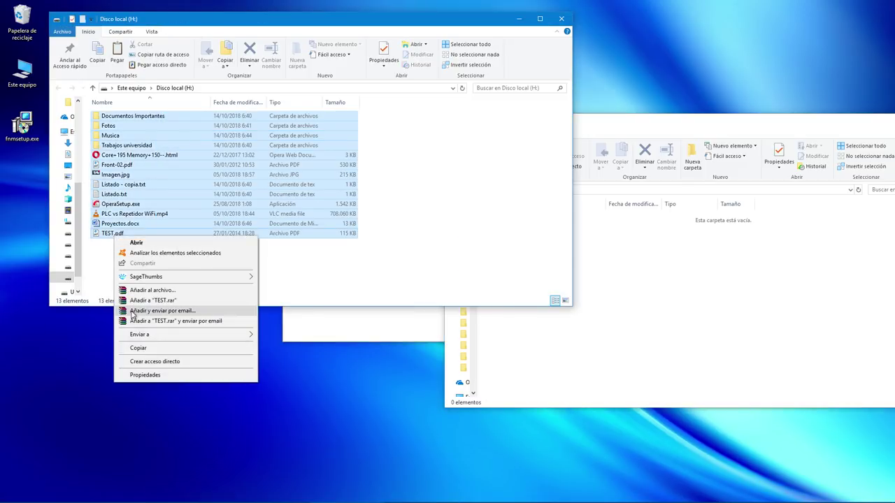
left_click(125, 348)
left_click(668, 281)
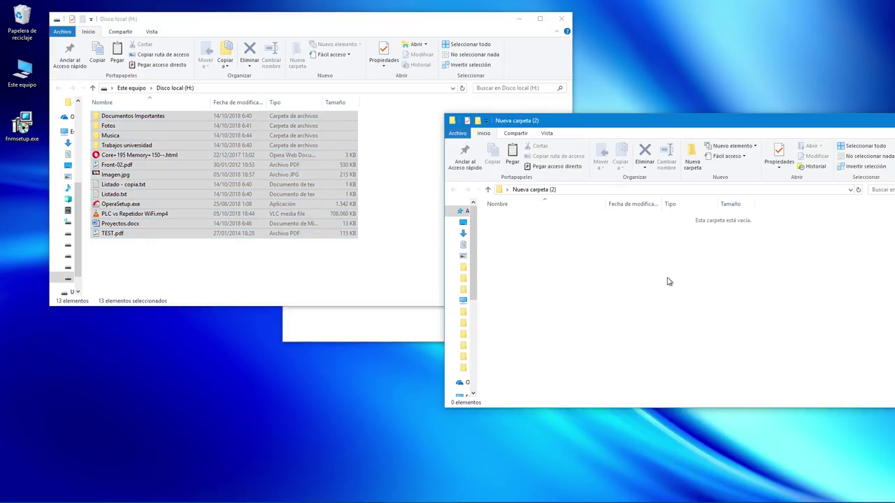
right_click(667, 281)
left_click(689, 345)
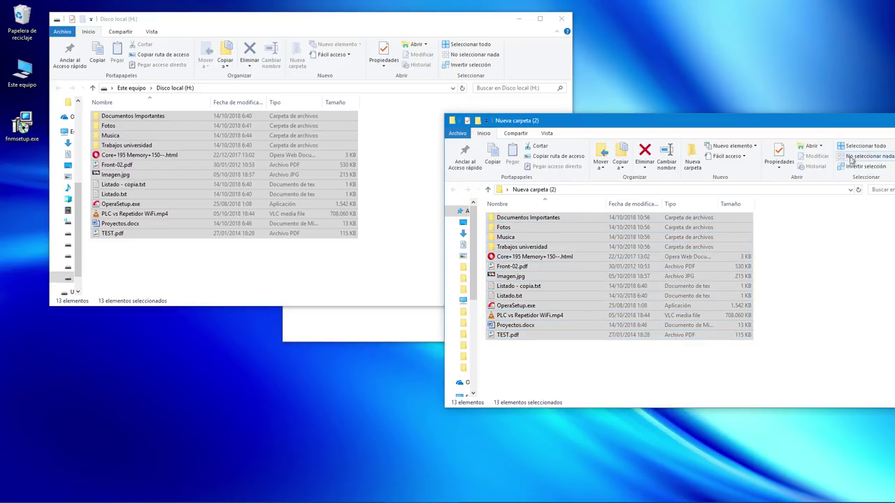
Step: Close the new folder's window and the Disco local (H:) window
left_click_drag(851, 127, 656, 127)
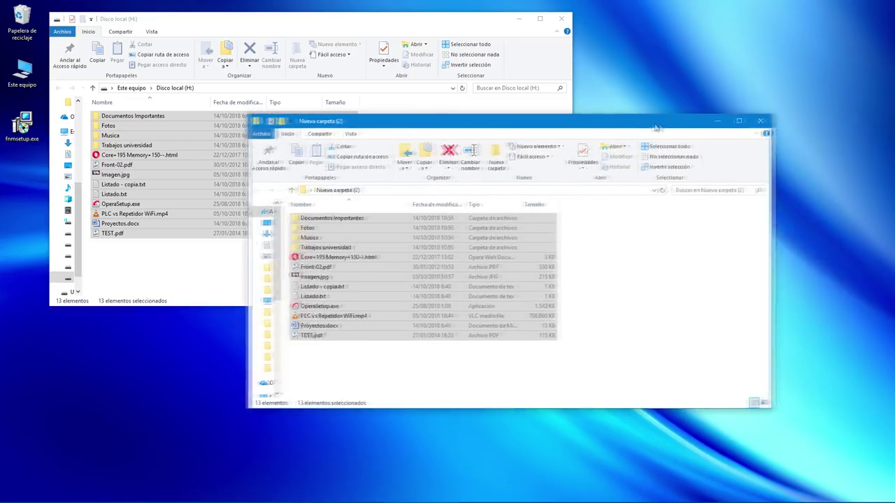
left_click(759, 120)
left_click(698, 150)
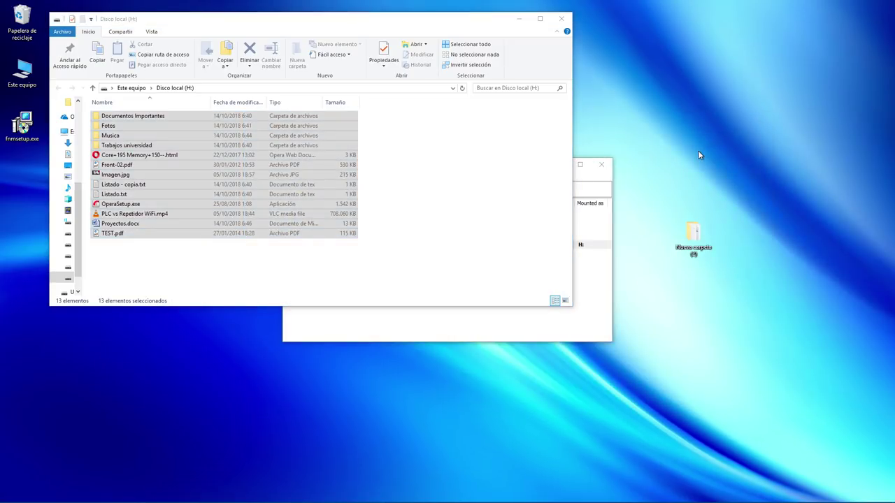
left_click(563, 19)
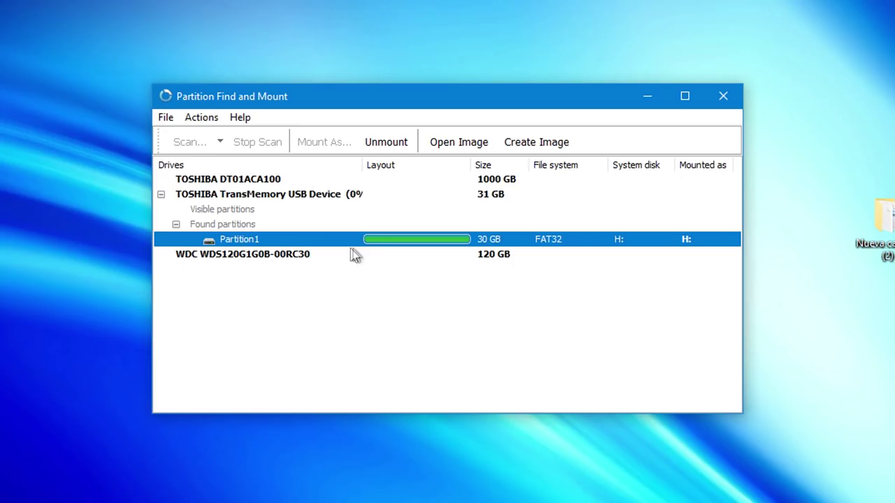
Step: Unmount Partition1 from drive H: in Partition Find and Mount, confirming the dismount, and close the program
right_click(378, 246)
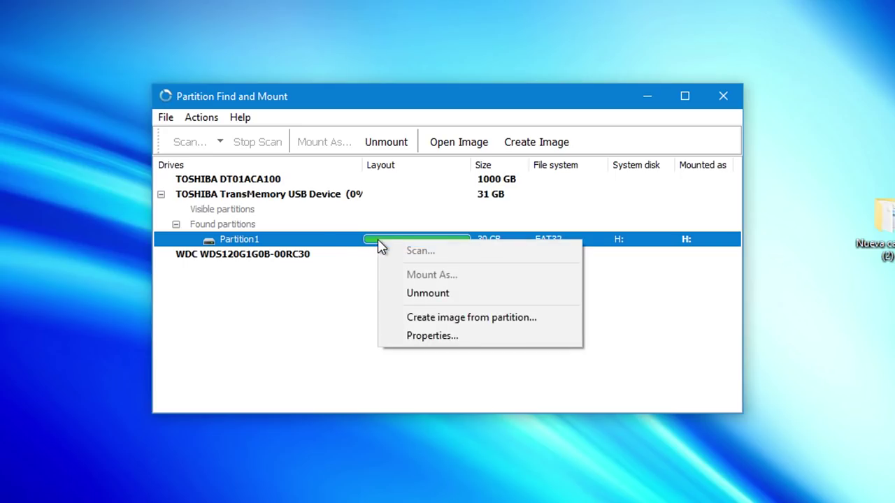
left_click(427, 296)
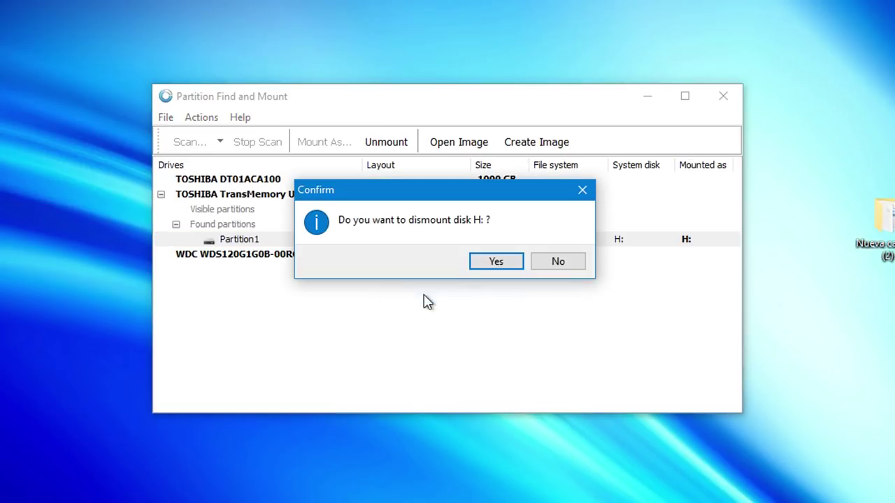
left_click(499, 263)
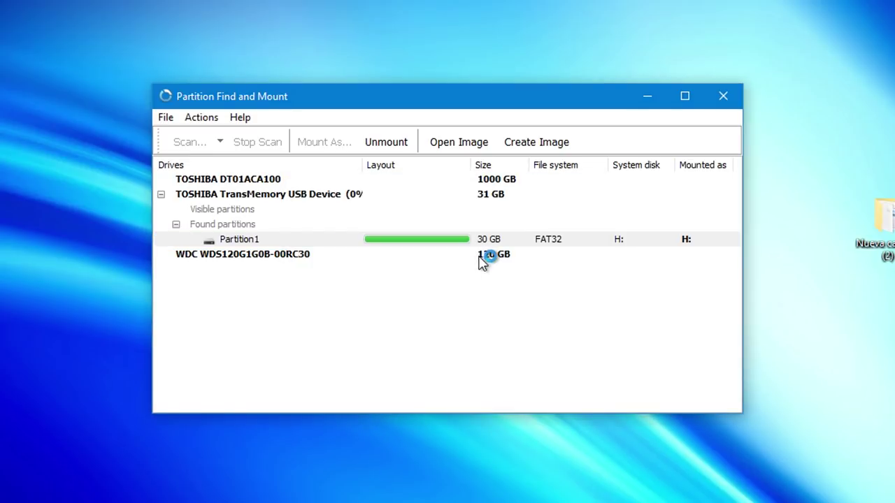
left_click(724, 102)
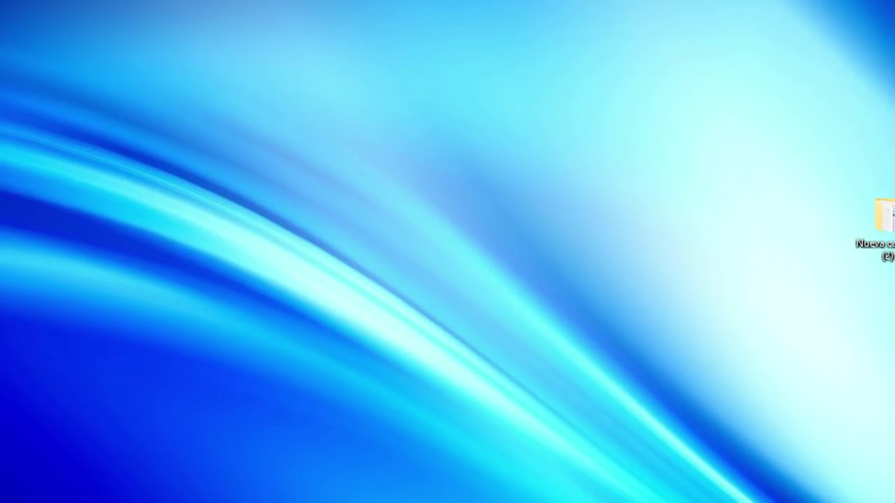
Step: Open Este equipo in a maximized window, try to open Unidad de USB (E:) and accept the offer to format it
double_click(23, 73)
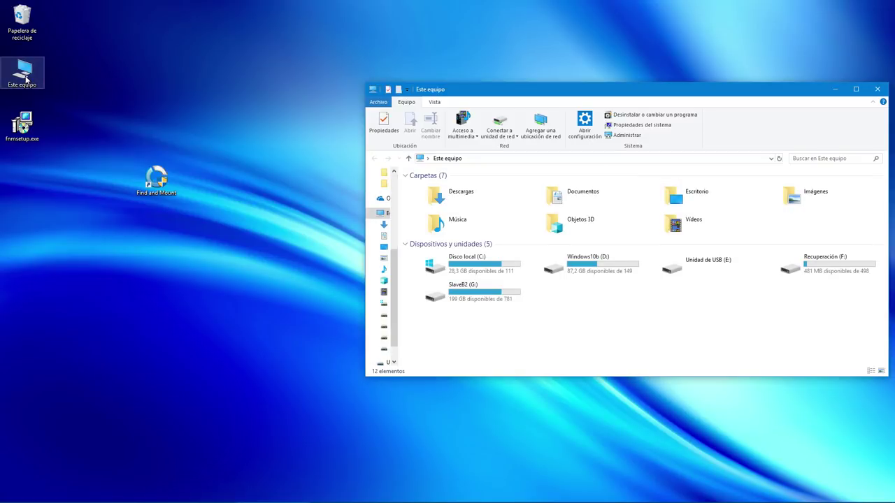
double_click(563, 96)
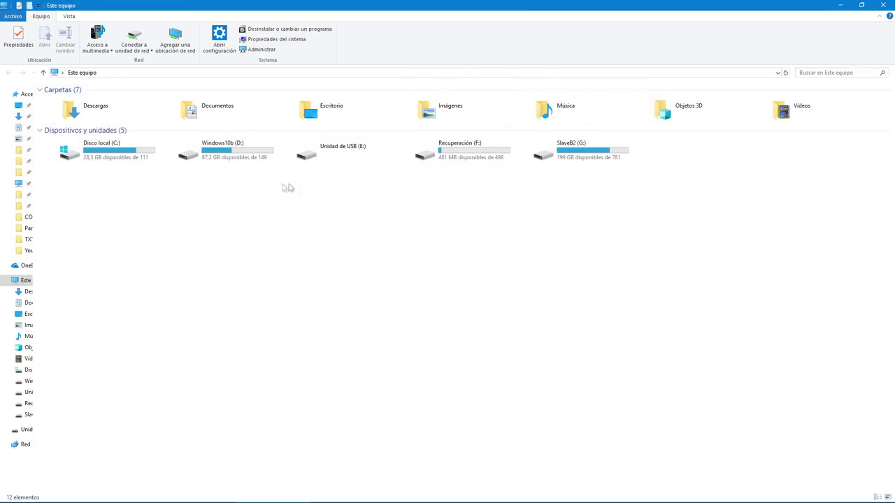
left_click(351, 153)
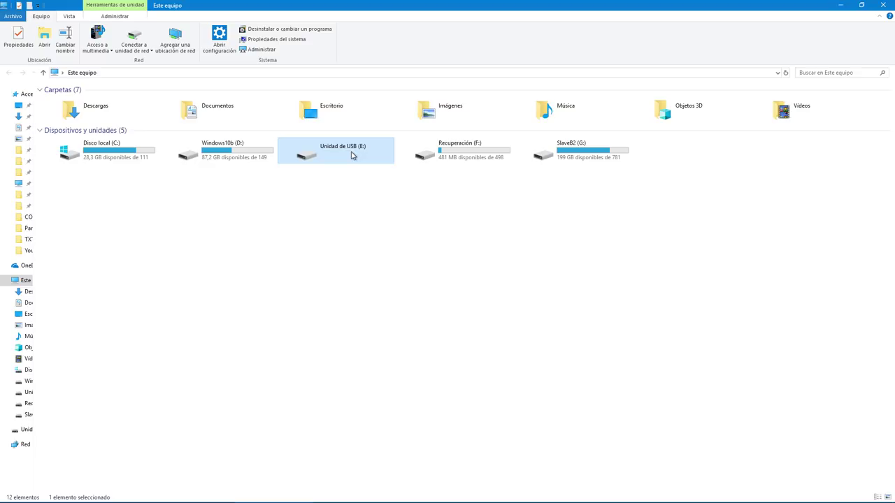
double_click(352, 154)
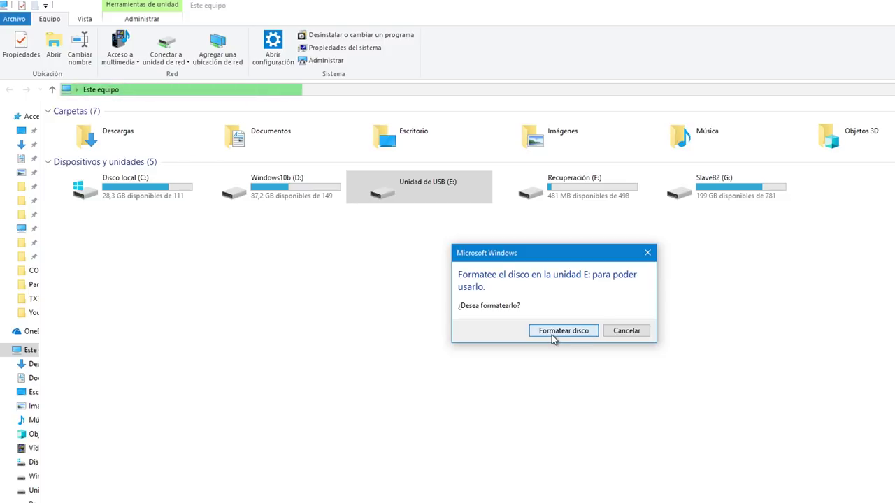
left_click(551, 333)
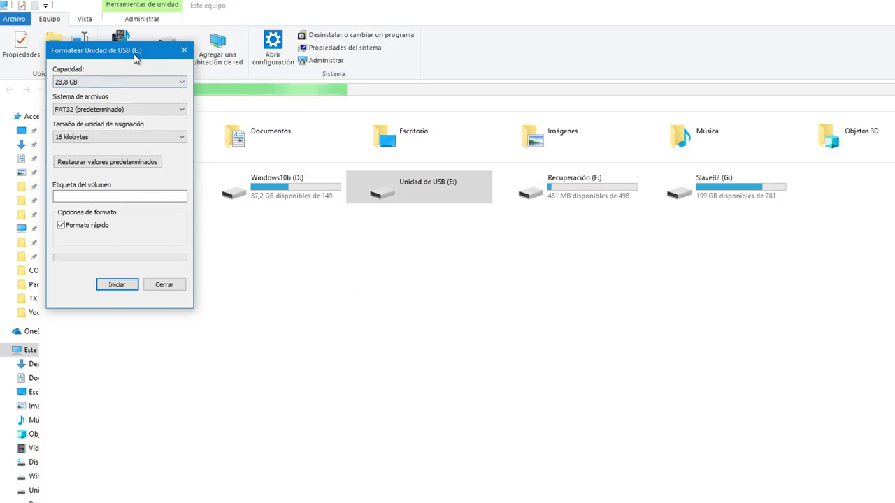
Step: Quick-format Unidad de USB (E:) with the NTFS file system, accept the data erasure warning and close the format dialog
left_click_drag(129, 56, 444, 142)
left_click(404, 196)
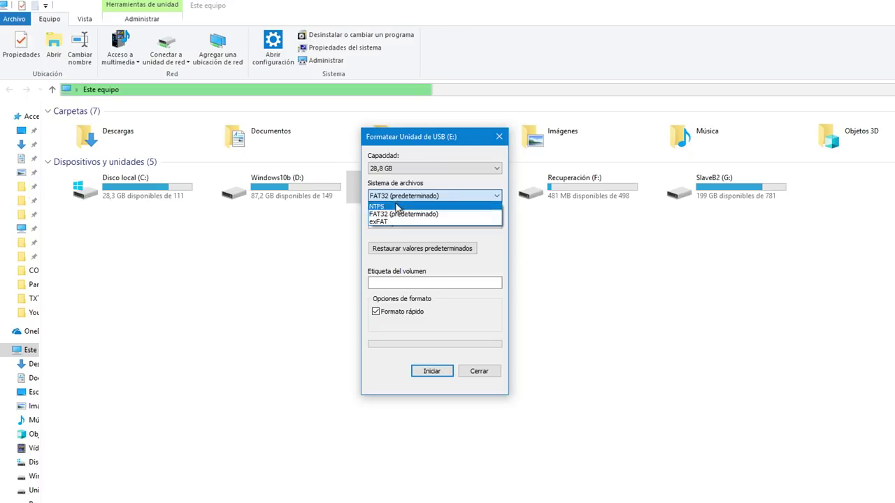
left_click(392, 205)
left_click(432, 371)
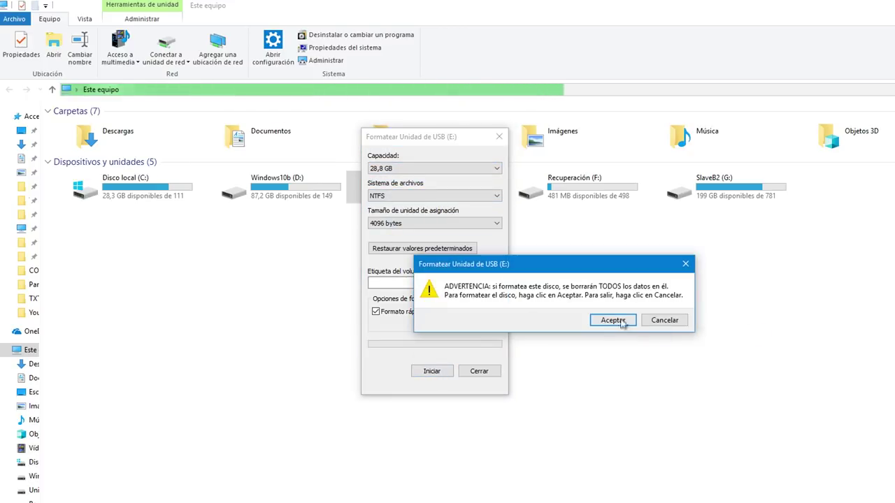
left_click(610, 320)
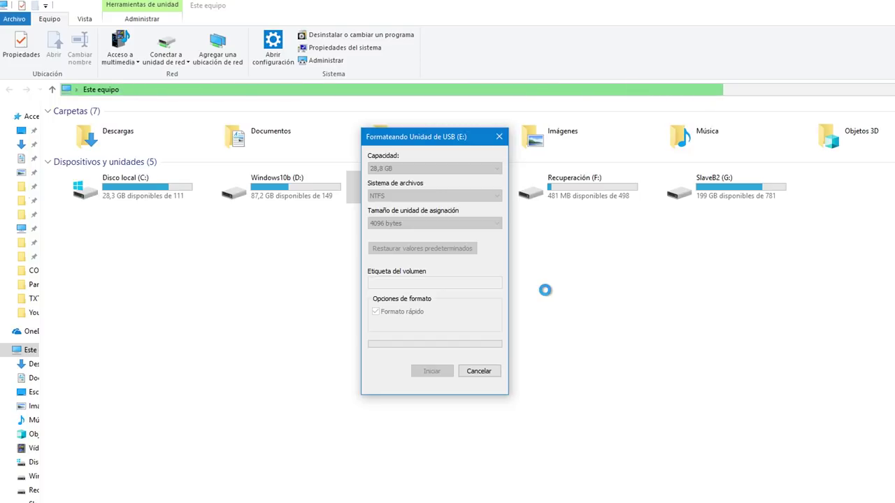
left_click(633, 373)
left_click(499, 136)
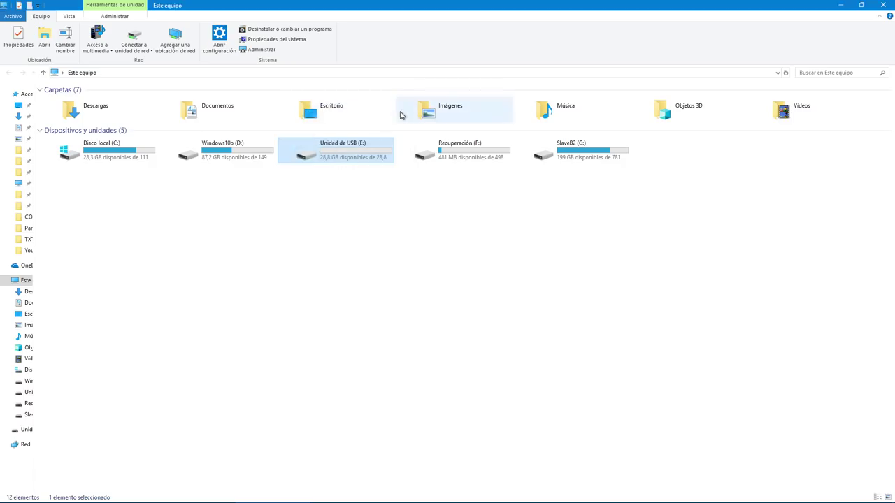
Step: Open the formatted Unidad de USB (E:) to check its contents, return to Este equipo and close the window
double_click(358, 148)
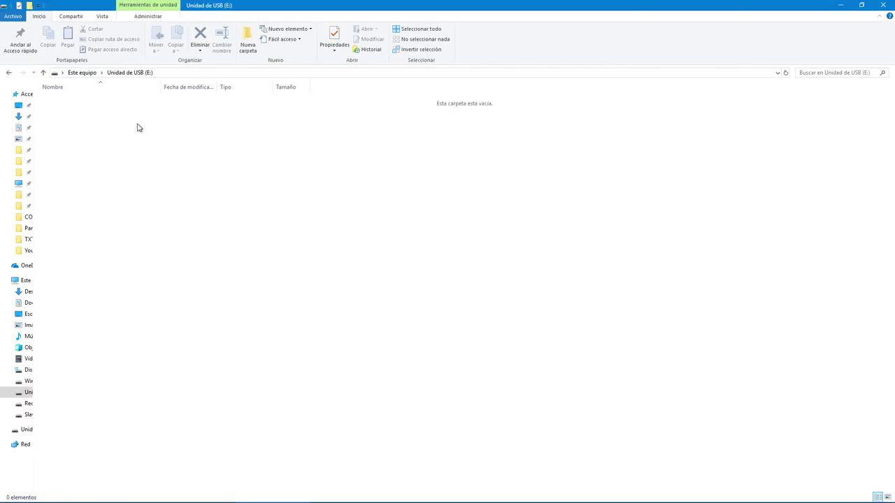
left_click(84, 73)
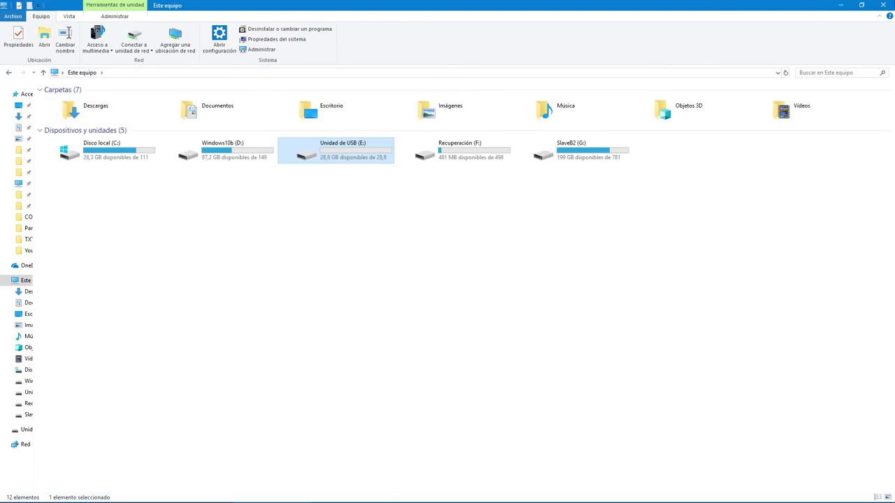
key("alt+F4")
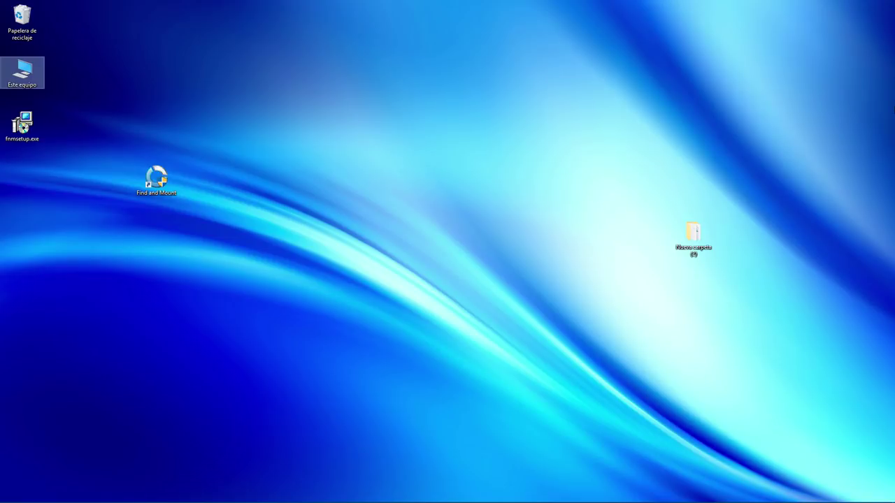